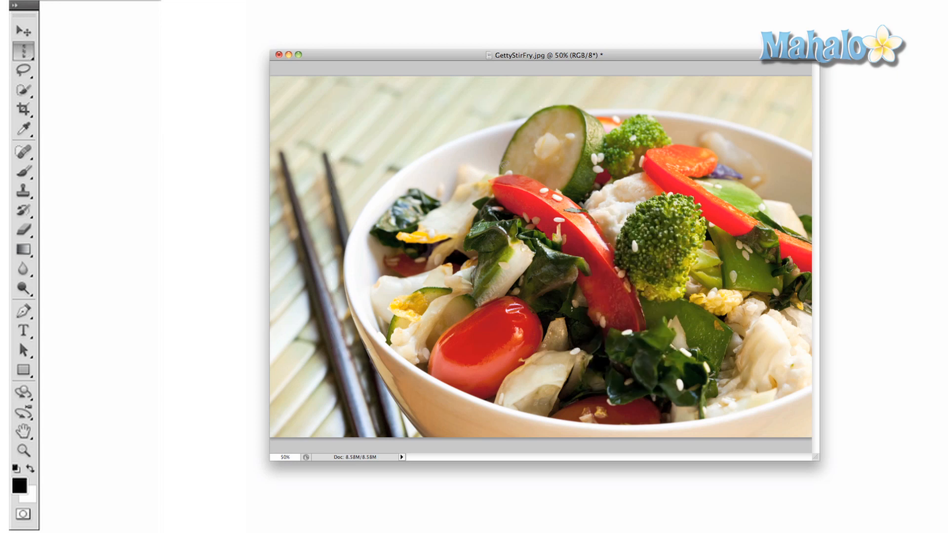
pyautogui.click(23, 72)
pyautogui.click(24, 75)
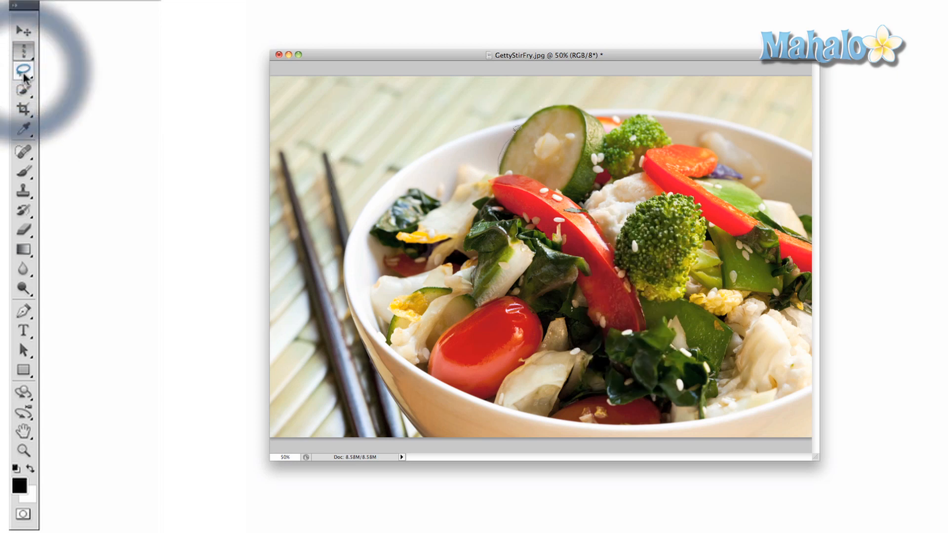
pyautogui.click(59, 73)
pyautogui.moveTo(562, 101); pyautogui.dragTo(580, 102)
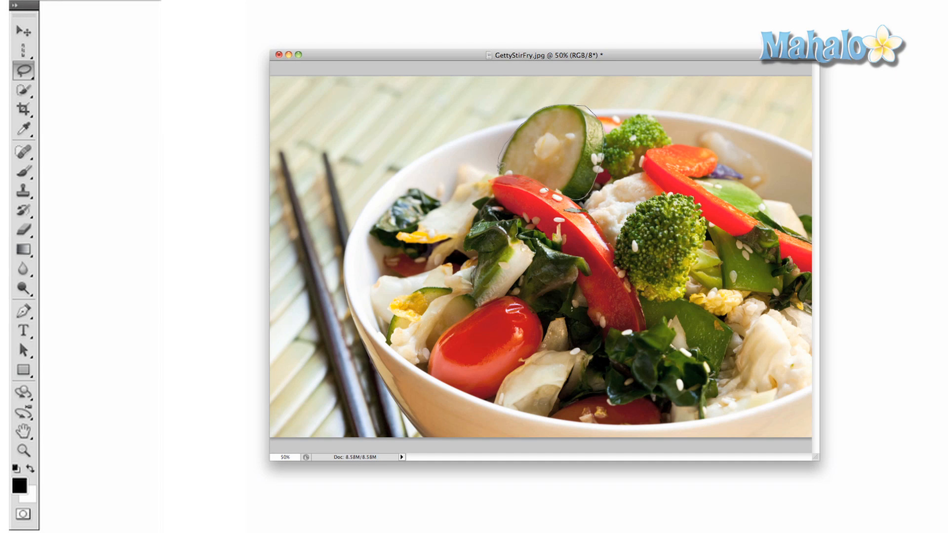
pyautogui.moveTo(499, 167); pyautogui.dragTo(502, 172)
pyautogui.click(406, 115)
pyautogui.moveTo(656, 159); pyautogui.dragTo(745, 223)
pyautogui.click(27, 88)
pyautogui.press('super+d')
pyautogui.moveTo(378, 144)
pyautogui.mouseDown()
pyautogui.moveTo(407, 158)
pyautogui.moveTo(438, 134)
pyautogui.moveTo(405, 123)
pyautogui.moveTo(346, 207)
pyautogui.moveTo(296, 158)
pyautogui.moveTo(340, 174)
pyautogui.moveTo(346, 232)
pyautogui.moveTo(326, 276)
pyautogui.moveTo(399, 373)
pyautogui.mouseUp()
pyautogui.click(26, 88)
pyautogui.press('Delete')
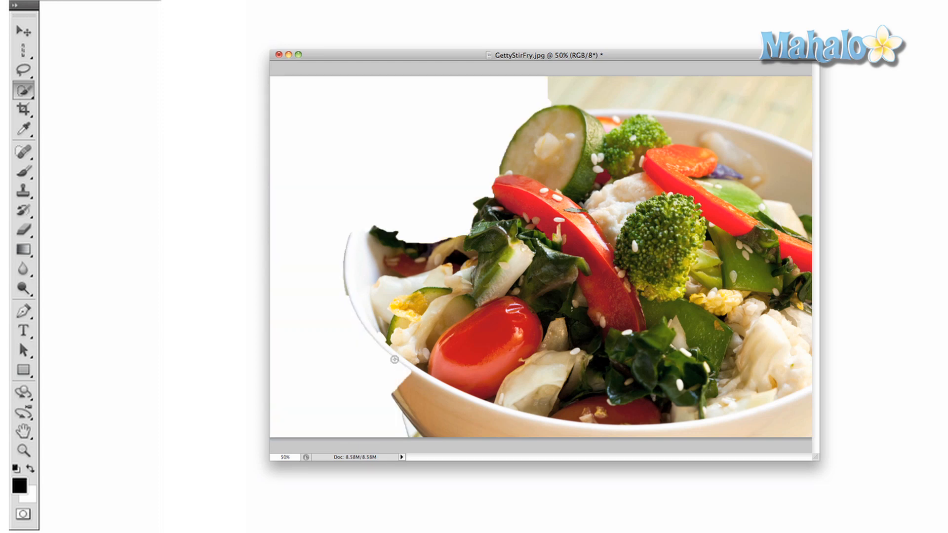
pyautogui.press('super+z')
pyautogui.press('super+d')
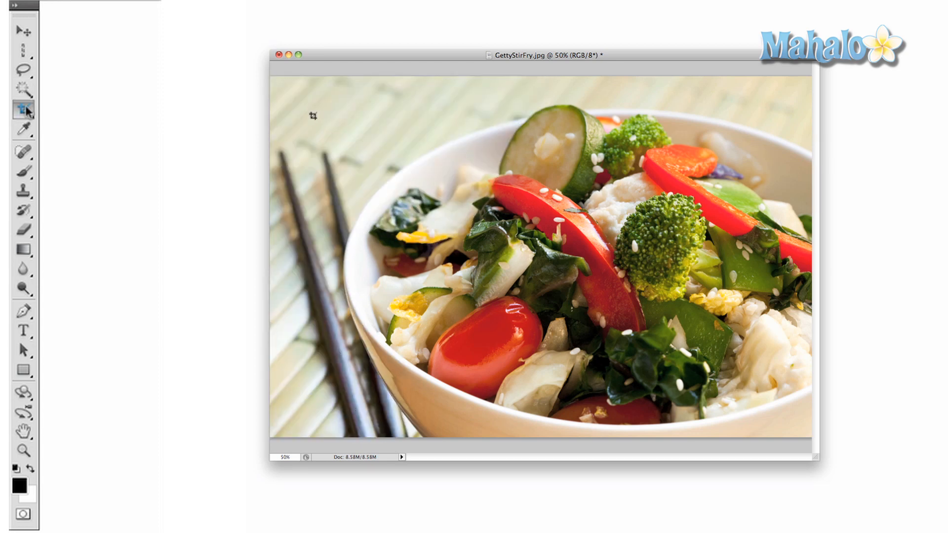
pyautogui.click(24, 110)
pyautogui.moveTo(314, 102)
pyautogui.mouseDown()
pyautogui.moveTo(498, 194)
pyautogui.moveTo(586, 269)
pyautogui.moveTo(664, 361)
pyautogui.moveTo(791, 374)
pyautogui.mouseUp()
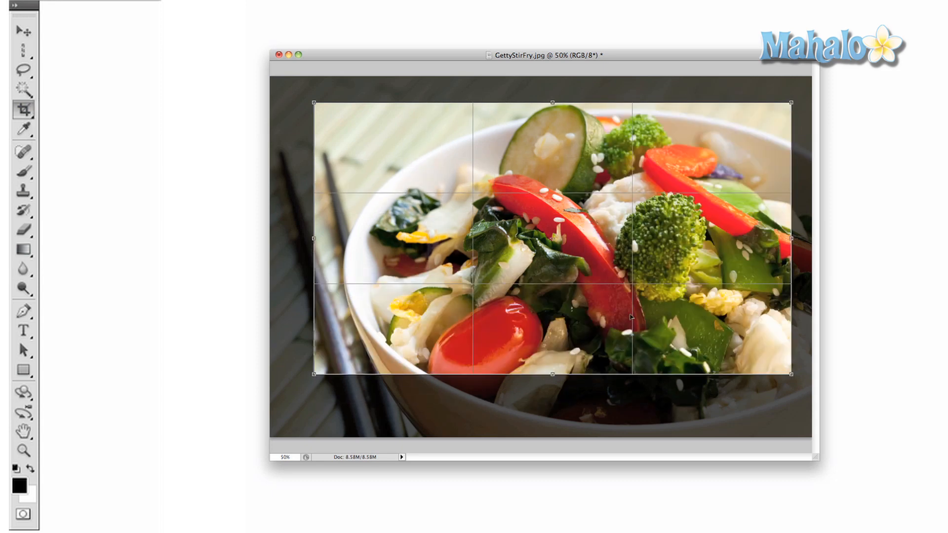
pyautogui.press('Return')
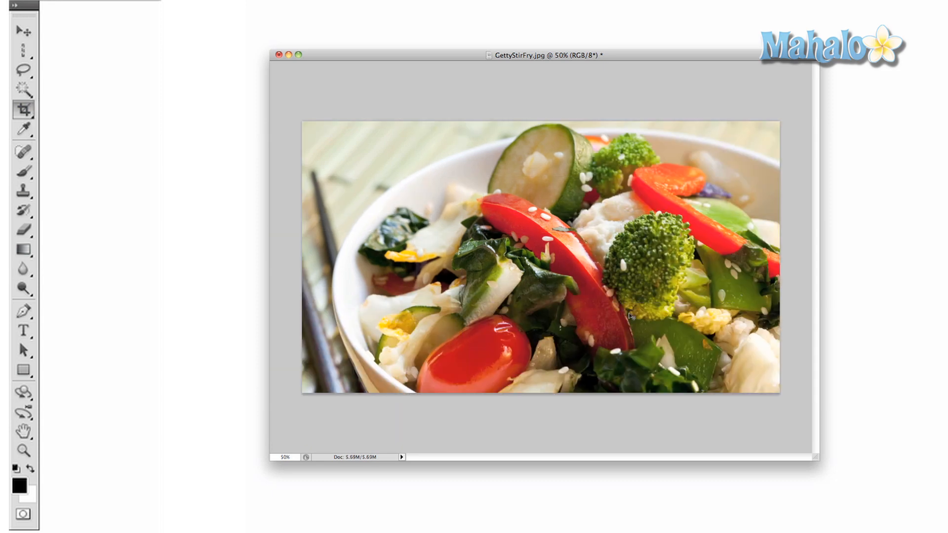
pyautogui.press('super+z')
pyautogui.moveTo(335, 125); pyautogui.dragTo(487, 204)
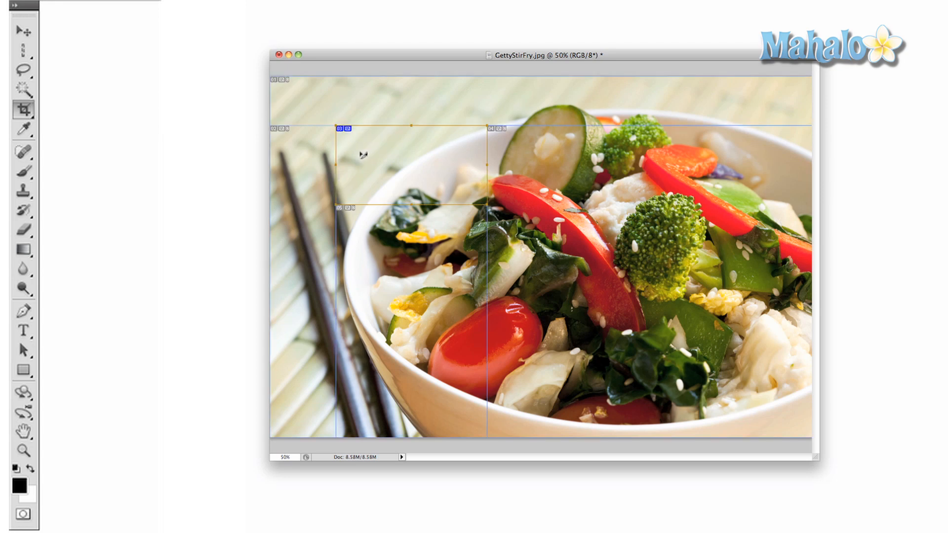
pyautogui.moveTo(319, 162); pyautogui.dragTo(316, 162)
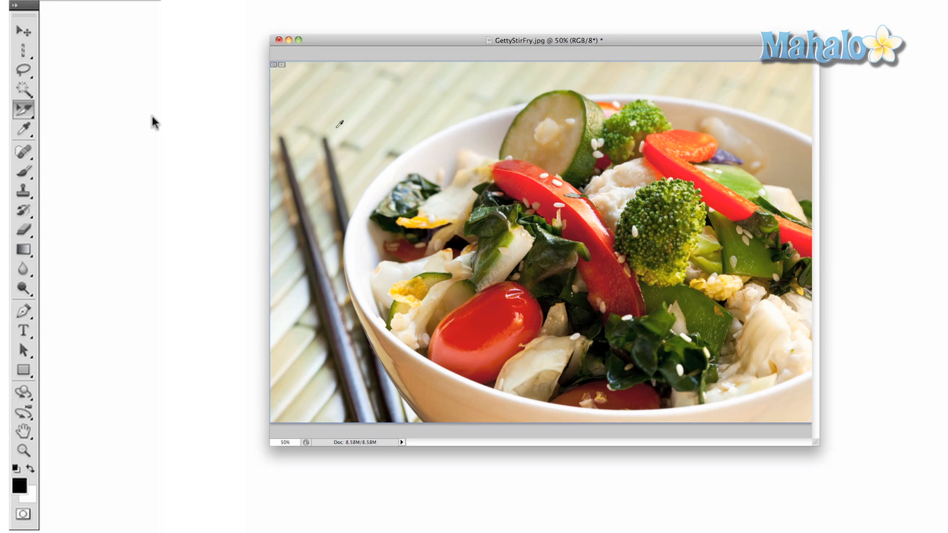
pyautogui.click(22, 131)
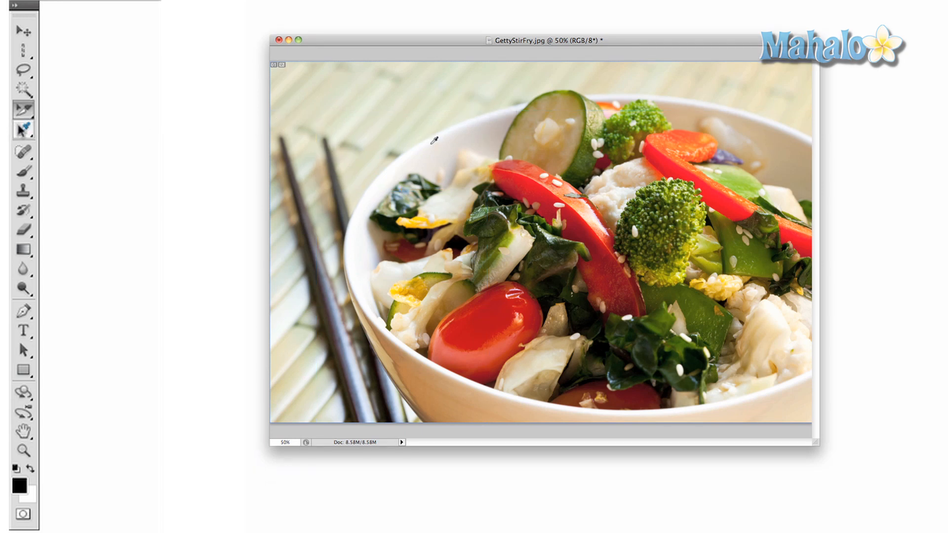
# Sample a red-orange foreground colour from the pepper, then place four colour sample points on the mat around the bowl
pyautogui.moveTo(432, 140); pyautogui.dragTo(533, 169)
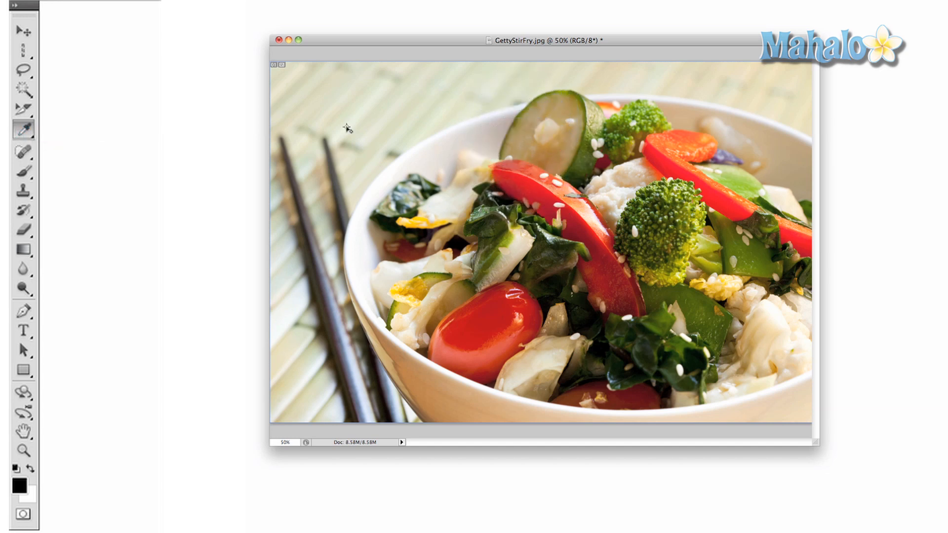
pyautogui.keyDown('shift'); pyautogui.click(347, 129); pyautogui.keyUp('shift')
pyautogui.keyDown('shift'); pyautogui.click(379, 117); pyautogui.keyUp('shift')
pyautogui.keyDown('shift'); pyautogui.click(429, 124); pyautogui.keyUp('shift')
pyautogui.click(428, 125)
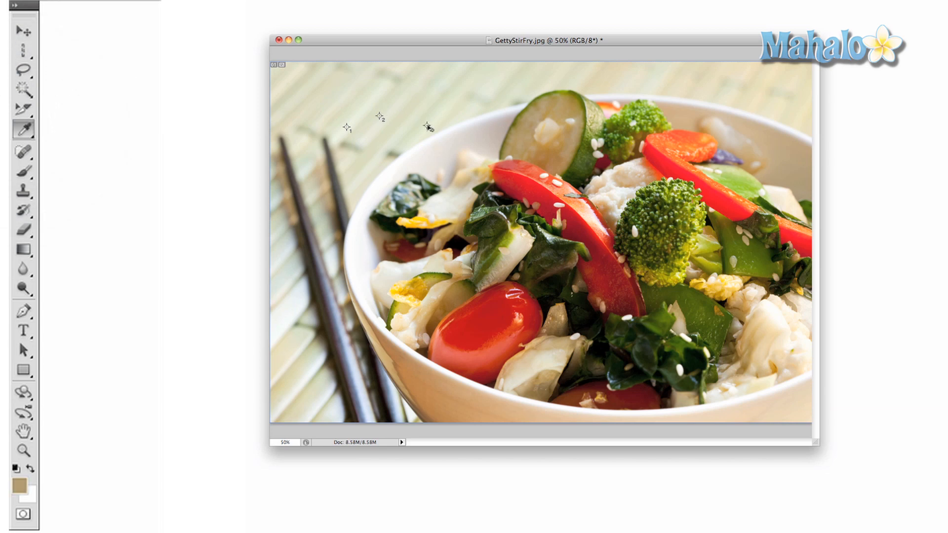
pyautogui.keyDown('shift'); pyautogui.click(552, 117); pyautogui.keyUp('shift')
pyautogui.click(667, 137)
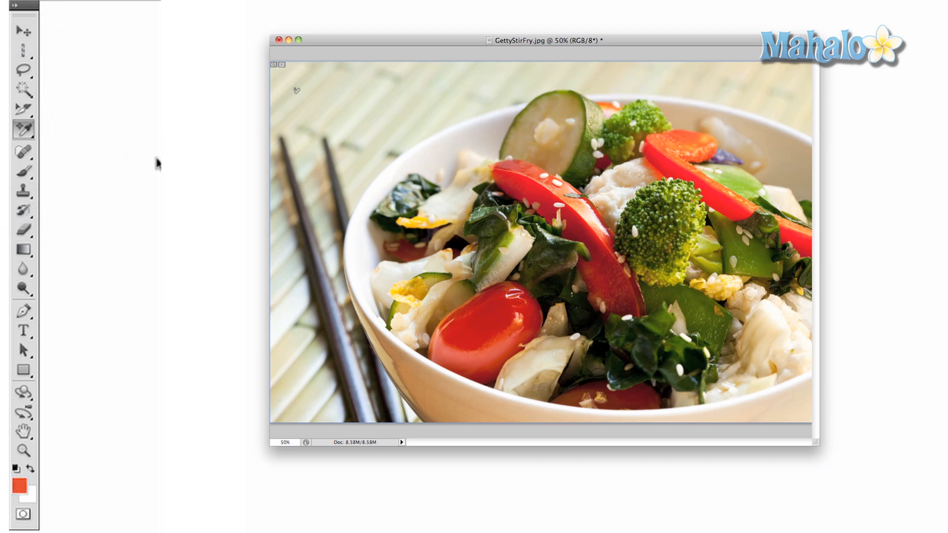
# Measure a line across the top of the bowl with the Ruler tool
pyautogui.click(23, 129)
pyautogui.click(78, 162)
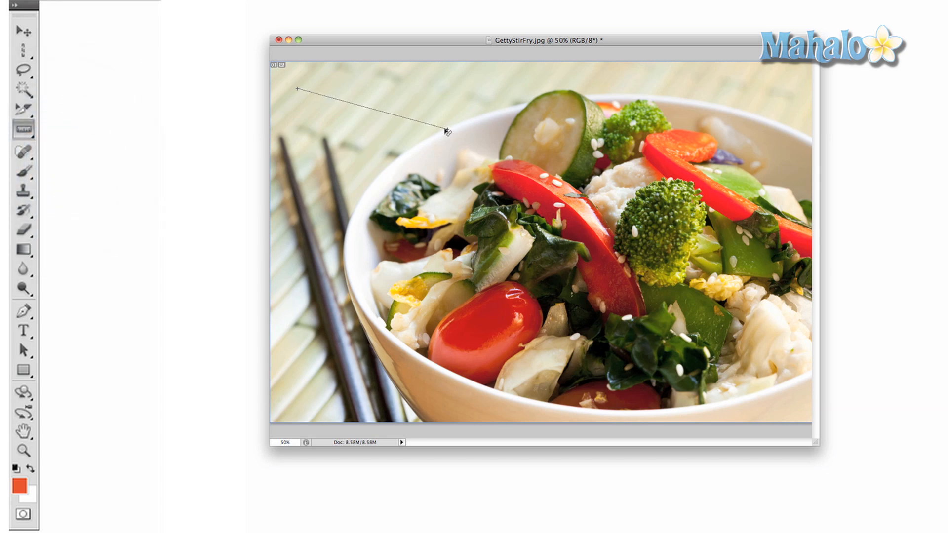
pyautogui.moveTo(431, 114); pyautogui.dragTo(705, 101)
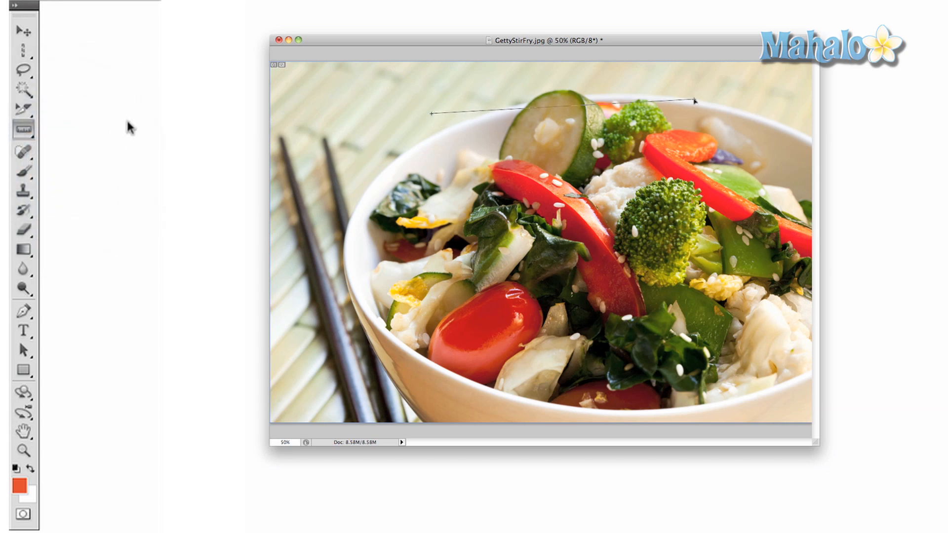
pyautogui.click(24, 130)
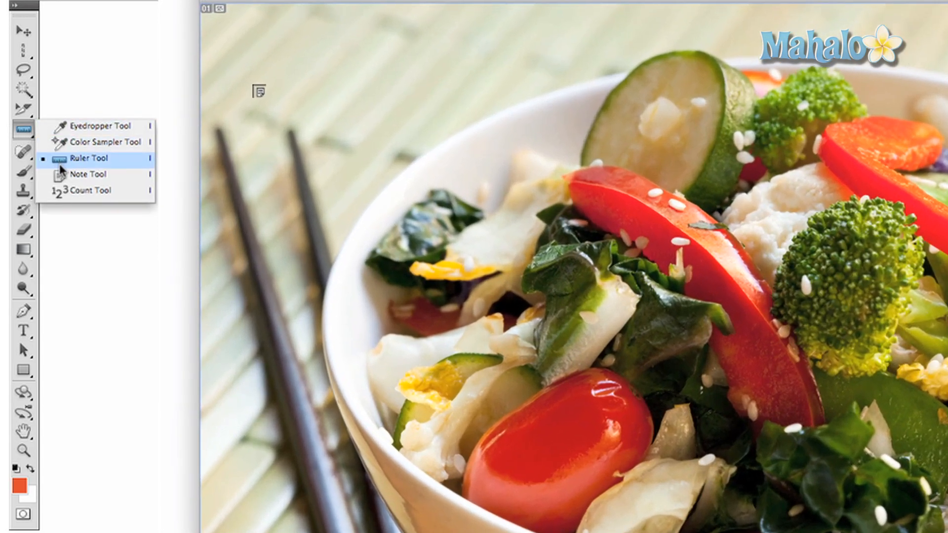
# Add a note on the mat at the photo's upper left, then choose the Count tool
pyautogui.click(68, 178)
pyautogui.click(262, 84)
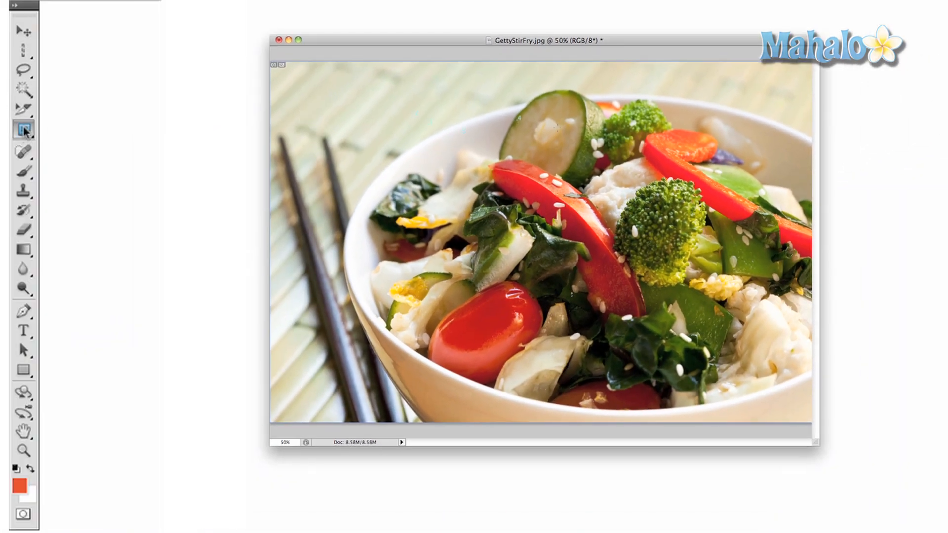
pyautogui.click(24, 131)
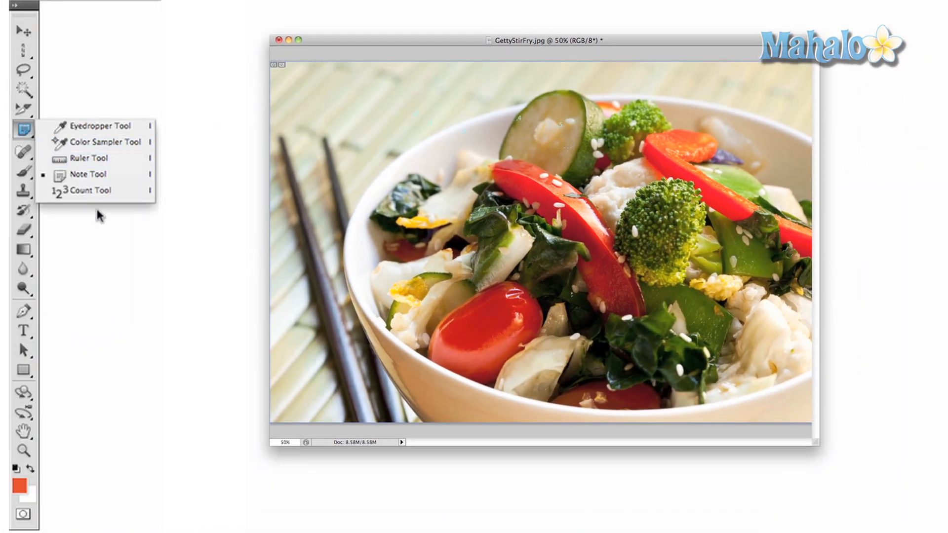
pyautogui.click(79, 191)
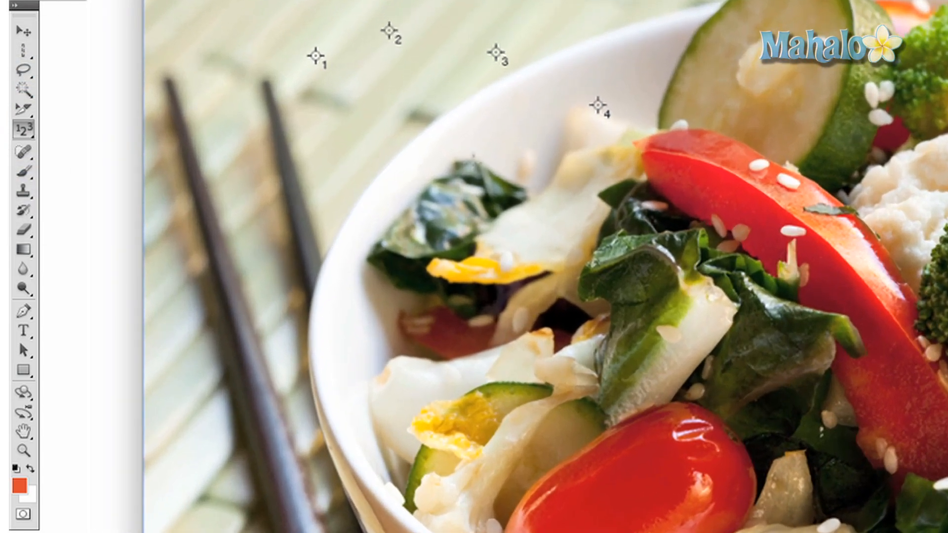
# Spot-heal a small blemish inside the bowl
pyautogui.click(22, 151)
pyautogui.moveTo(520, 159)
pyautogui.mouseDown()
pyautogui.moveTo(522, 151)
pyautogui.moveTo(524, 168)
pyautogui.mouseUp()
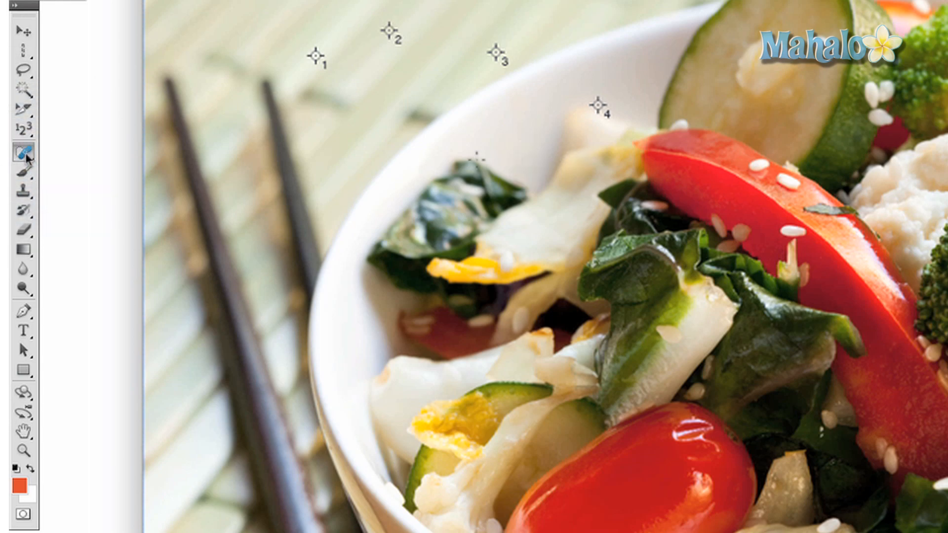
pyautogui.click(24, 153)
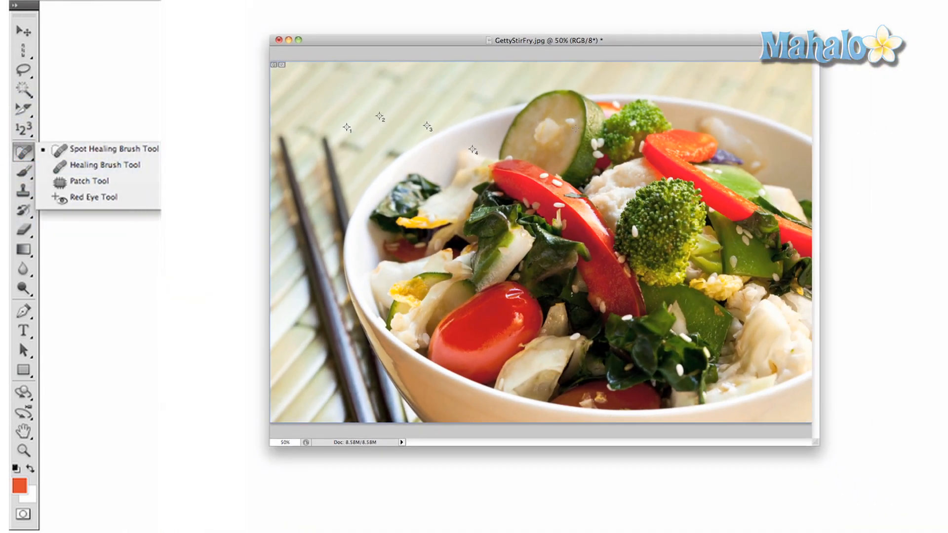
# Heal away three sesame seeds, then try the Patch and Red Eye tools
pyautogui.click(635, 134)
pyautogui.click(590, 183)
pyautogui.click(800, 275)
pyautogui.click(26, 156)
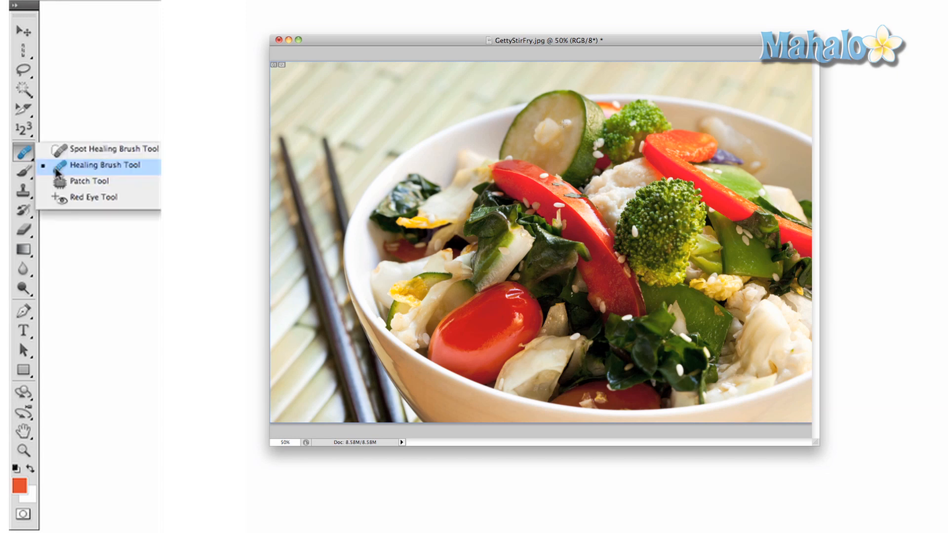
pyautogui.click(79, 179)
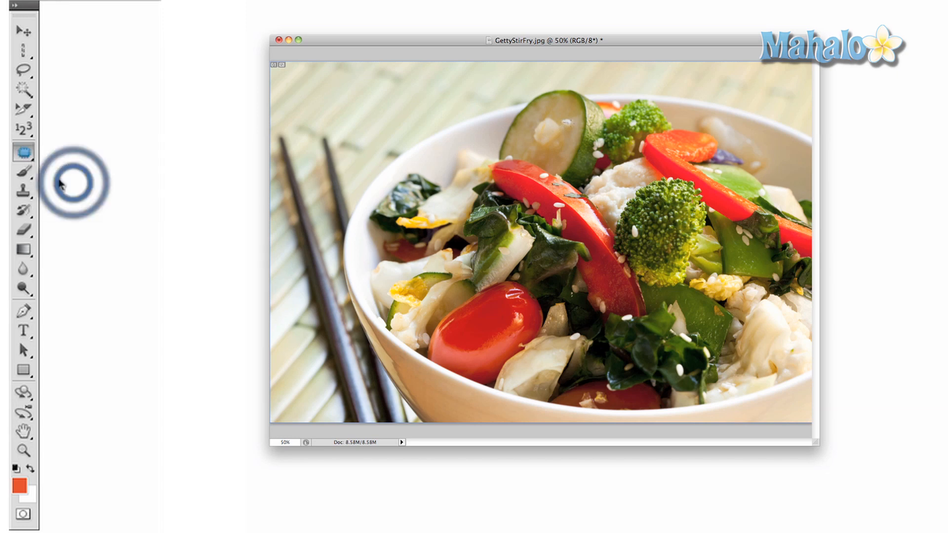
pyautogui.click(19, 157)
pyautogui.click(79, 196)
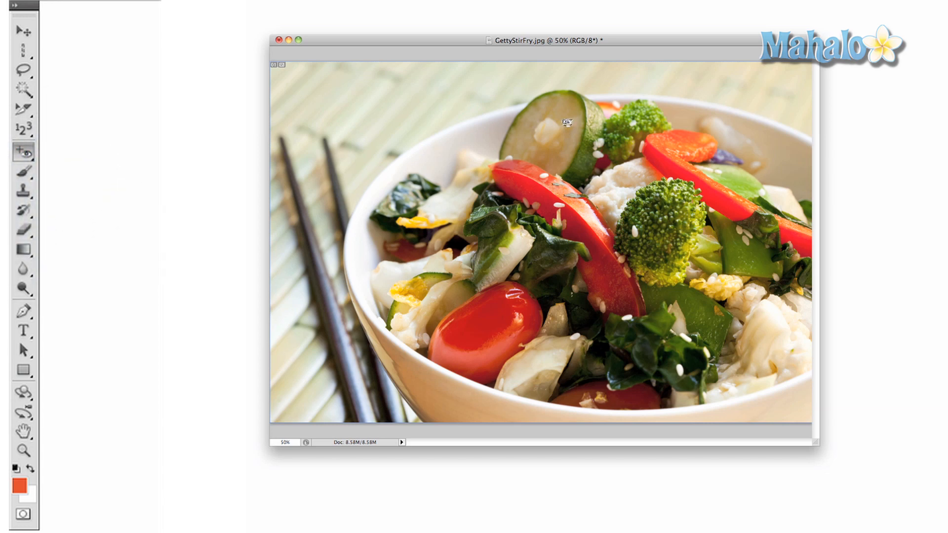
# Paint a black brush stroke across the bowl, undo it, and reset colours to default black and white
pyautogui.click(23, 171)
pyautogui.moveTo(376, 175)
pyautogui.mouseDown()
pyautogui.moveTo(439, 176)
pyautogui.moveTo(508, 196)
pyautogui.moveTo(479, 215)
pyautogui.moveTo(402, 205)
pyautogui.moveTo(470, 173)
pyautogui.moveTo(529, 200)
pyautogui.moveTo(638, 197)
pyautogui.moveTo(574, 135)
pyautogui.moveTo(524, 160)
pyautogui.moveTo(646, 162)
pyautogui.moveTo(679, 133)
pyautogui.moveTo(703, 202)
pyautogui.mouseUp()
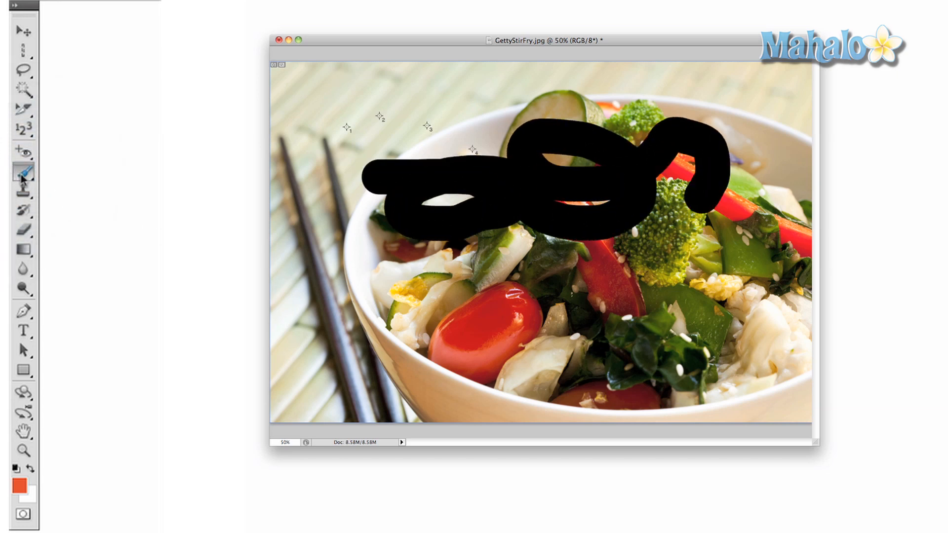
pyautogui.press('d')
pyautogui.press('super+z')
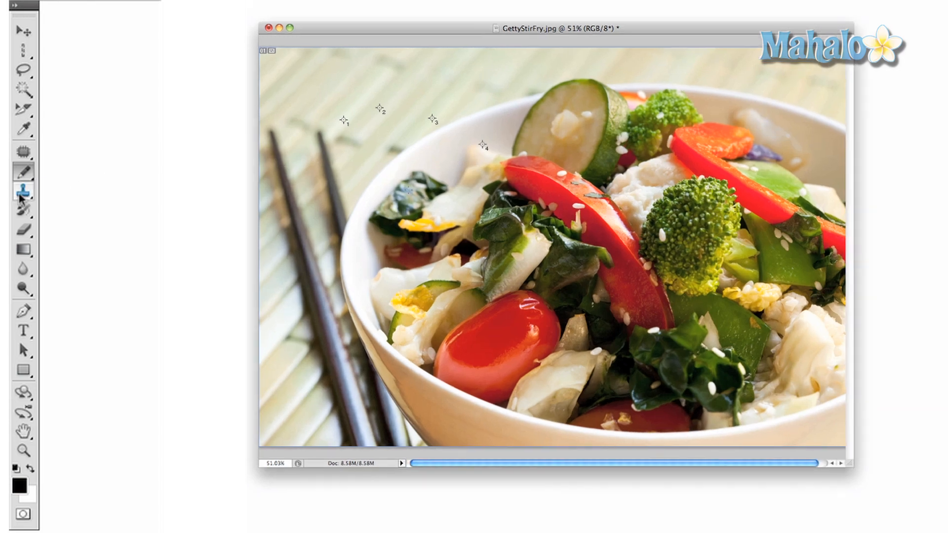
# Clone-stamp a dark green leaf patch just inside the bowl's upper-left rim
pyautogui.click(23, 192)
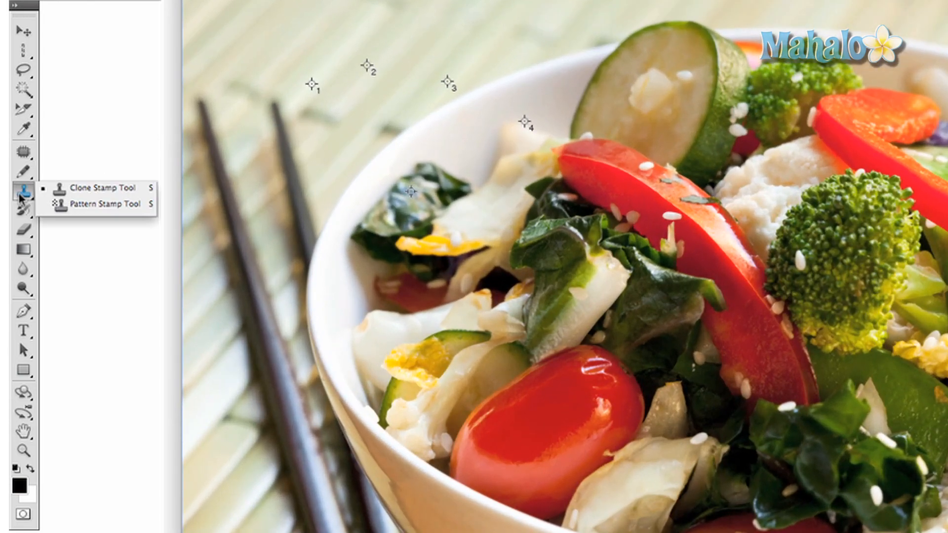
pyautogui.click(98, 191)
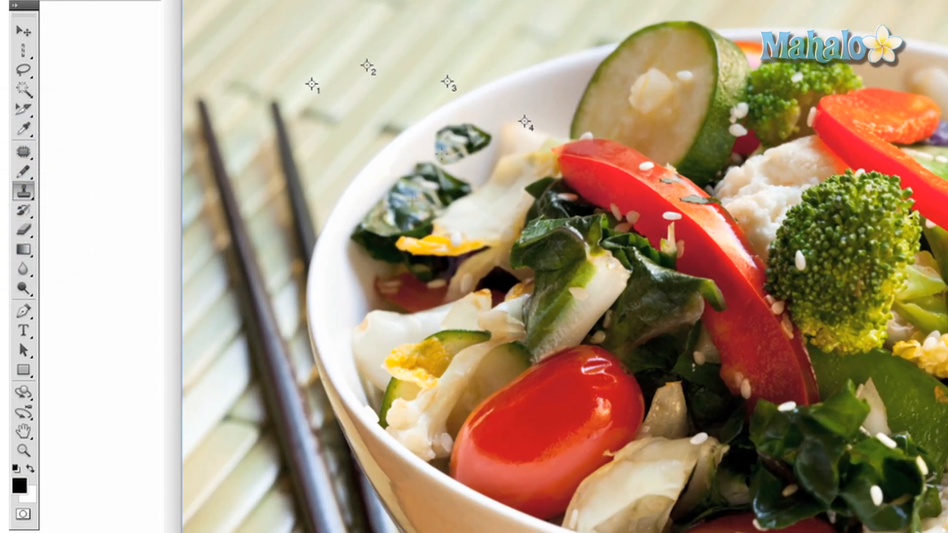
pyautogui.moveTo(442, 154); pyautogui.dragTo(471, 150)
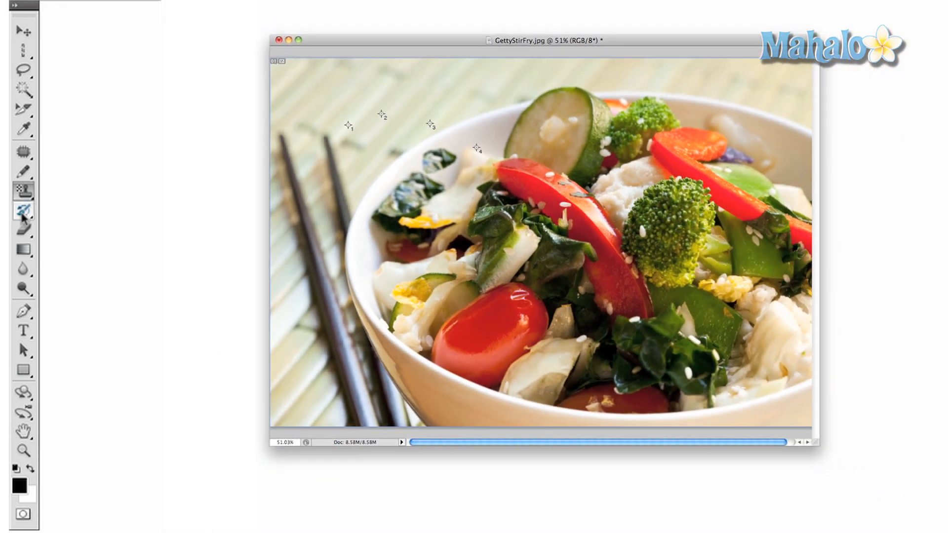
pyautogui.click(23, 210)
pyautogui.click(53, 216)
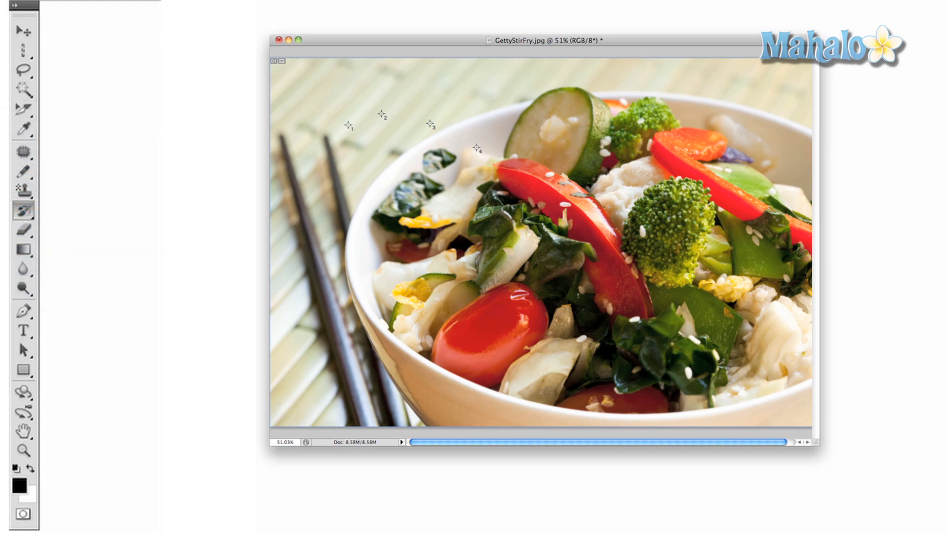
# Keep the standard Eraser, then lay a black-to-white gradient across the photo and undo it
pyautogui.click(23, 230)
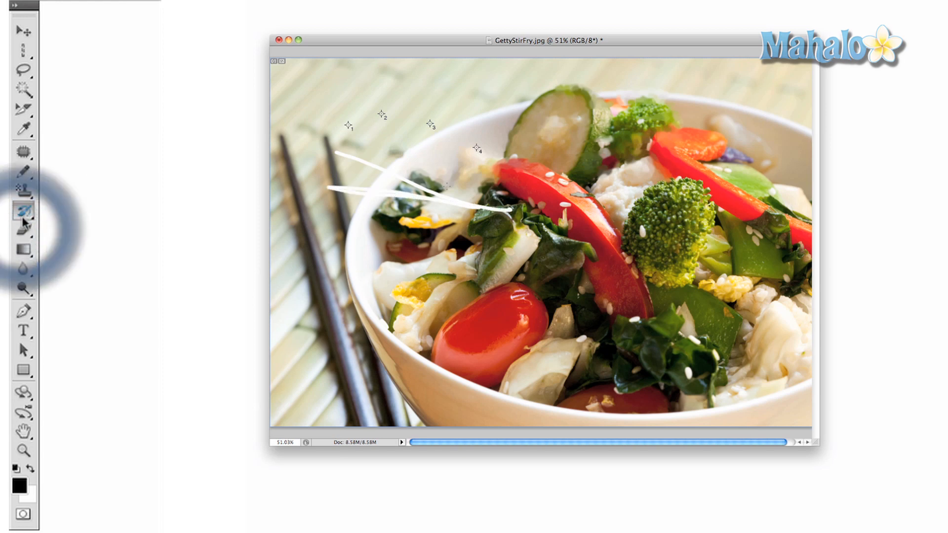
pyautogui.click(23, 230)
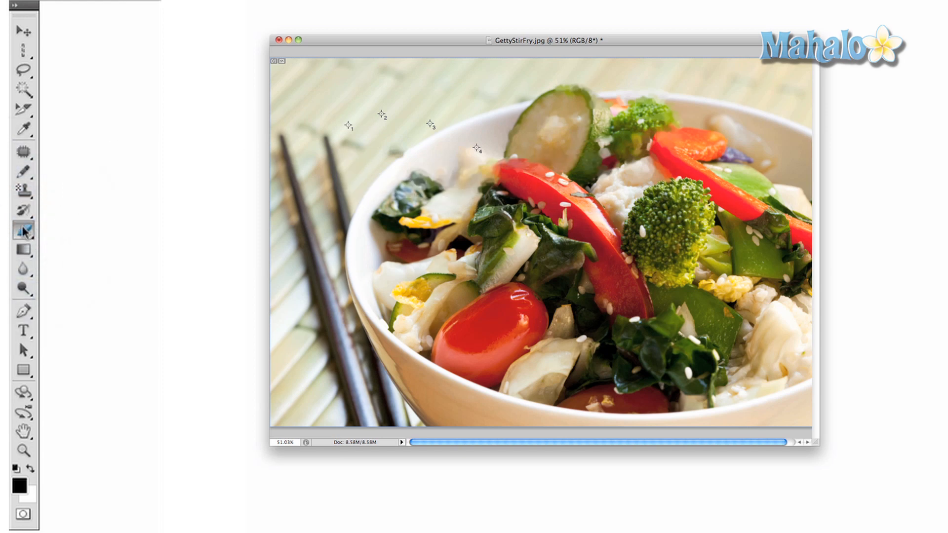
pyautogui.click(89, 227)
pyautogui.click(24, 250)
pyautogui.moveTo(328, 175); pyautogui.dragTo(533, 176)
pyautogui.press('super+z')
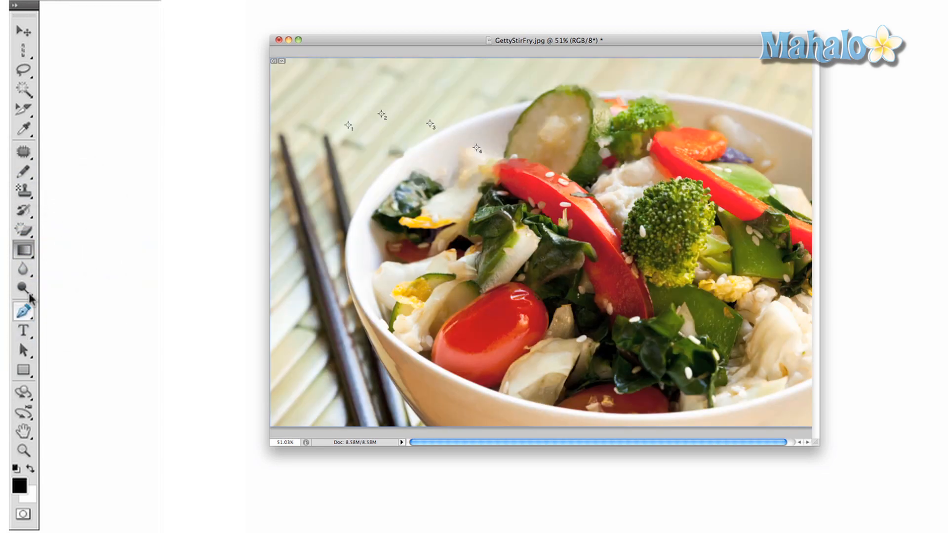
# Fill the mat and bowl edge with black using the Paint Bucket, then undo the fill
pyautogui.click(29, 253)
pyautogui.click(435, 163)
pyautogui.click(64, 266)
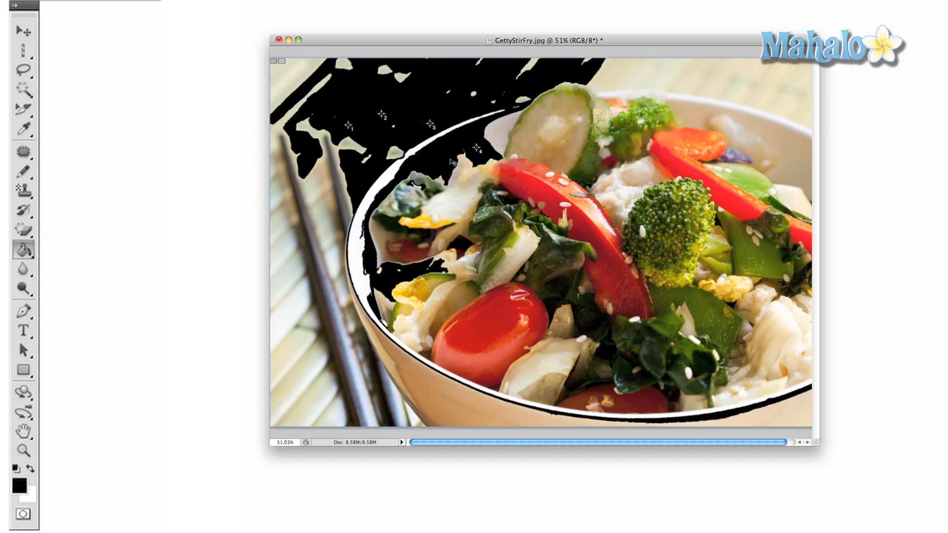
pyautogui.press('super+z')
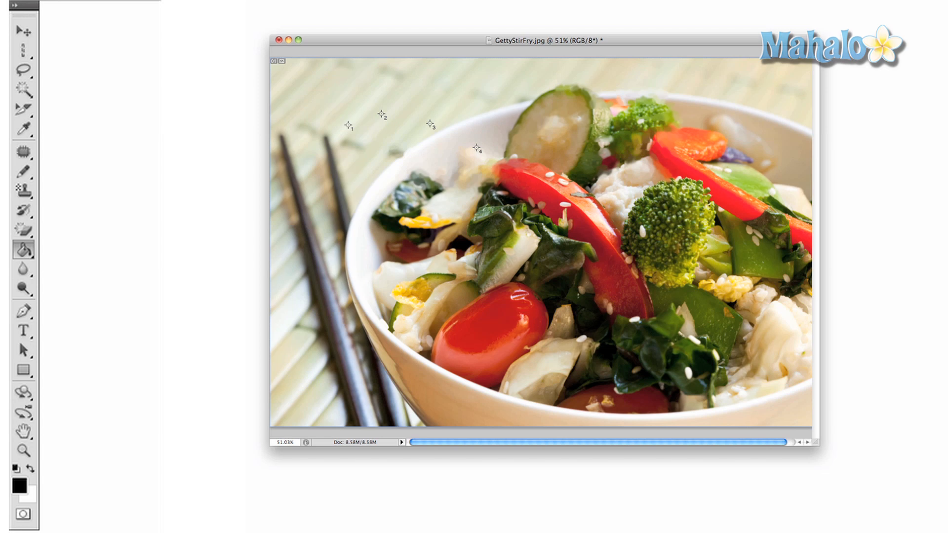
pyautogui.moveTo(23, 268); pyautogui.dragTo(71, 267)
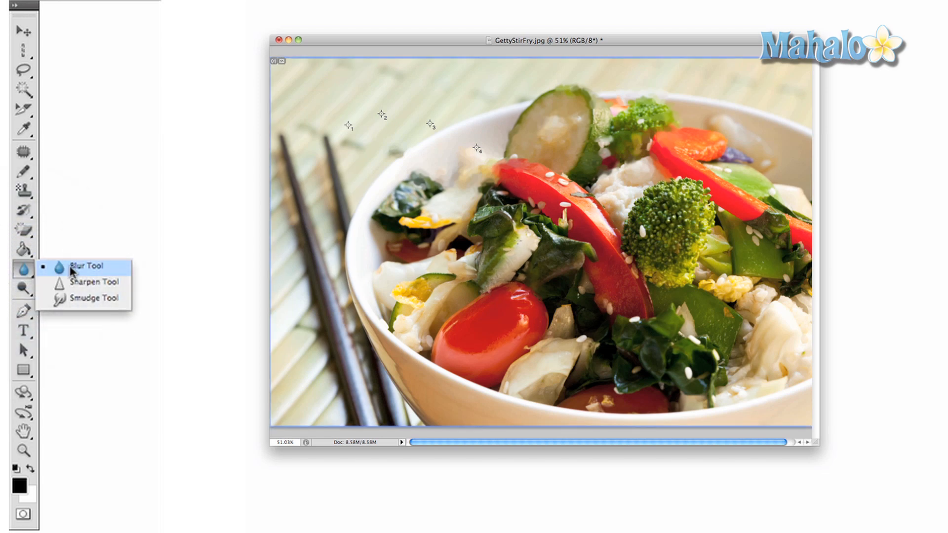
# Lighten the area around the big tomato with the Dodge tool, then undo the strokes
pyautogui.moveTo(70, 265); pyautogui.dragTo(70, 266)
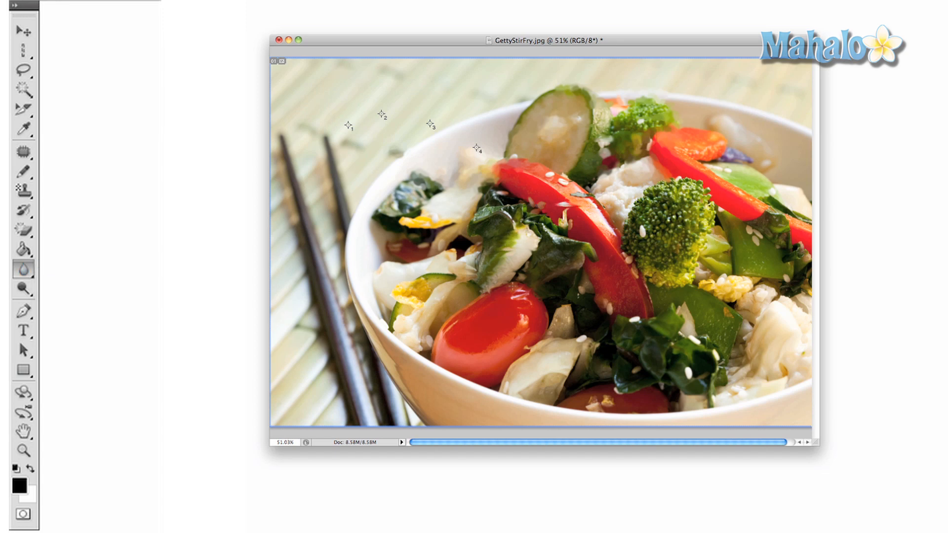
pyautogui.click(23, 290)
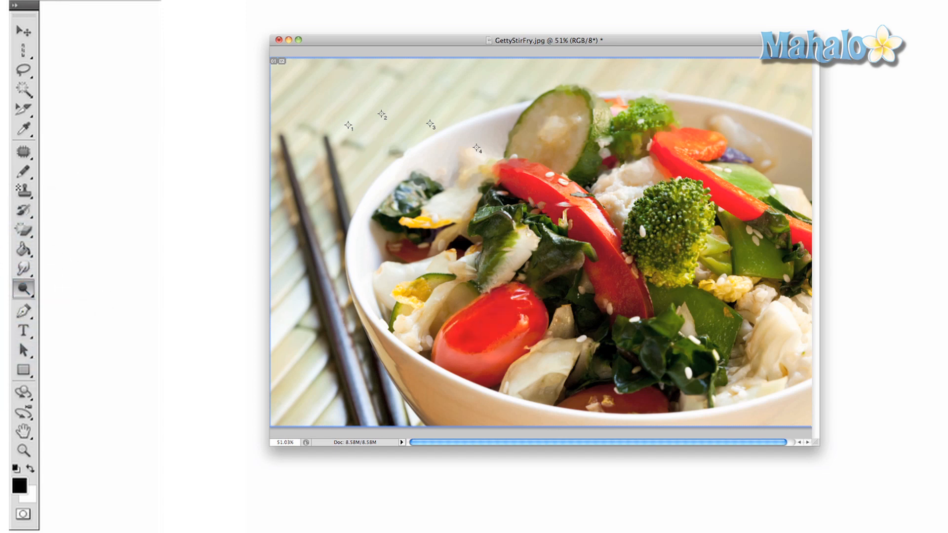
pyautogui.moveTo(461, 307); pyautogui.dragTo(469, 286)
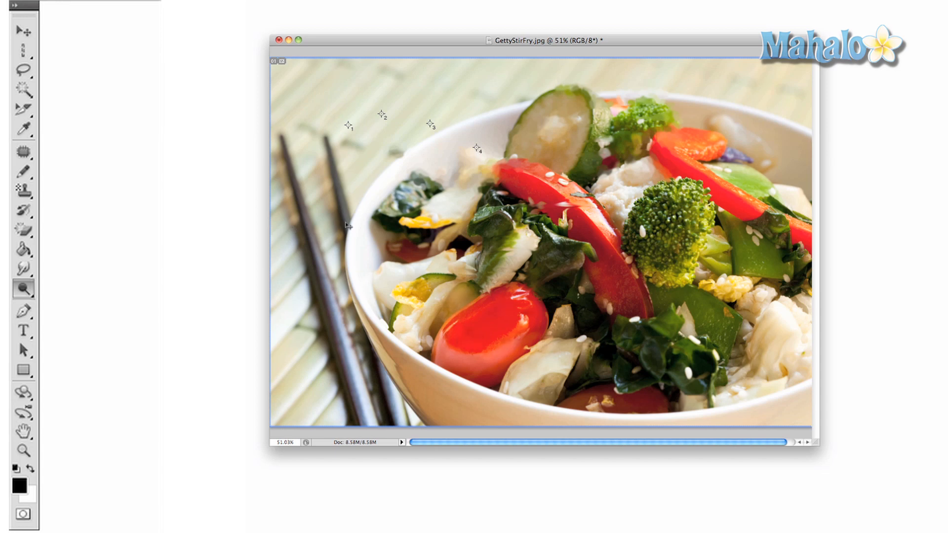
pyautogui.press('super+z')
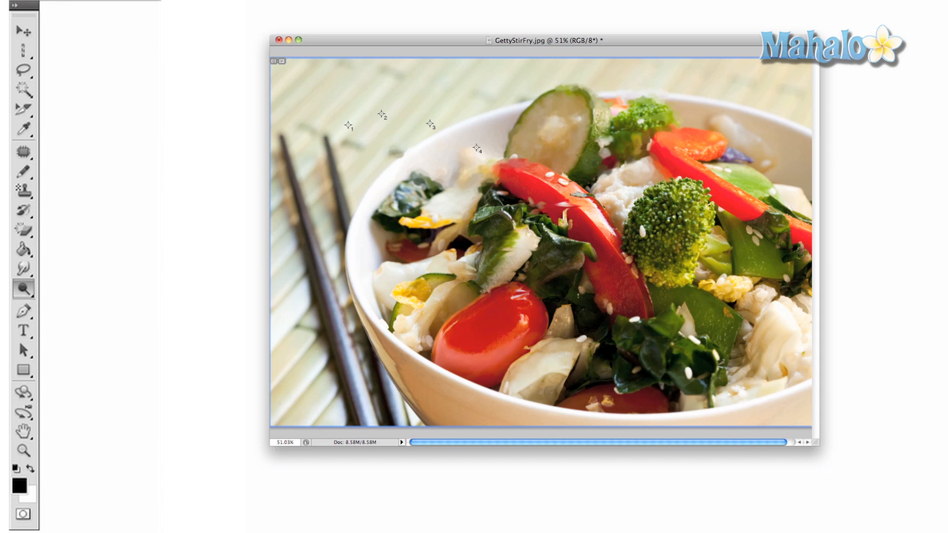
# Draw a curved Pen path over the image and type a short text line
pyautogui.click(23, 311)
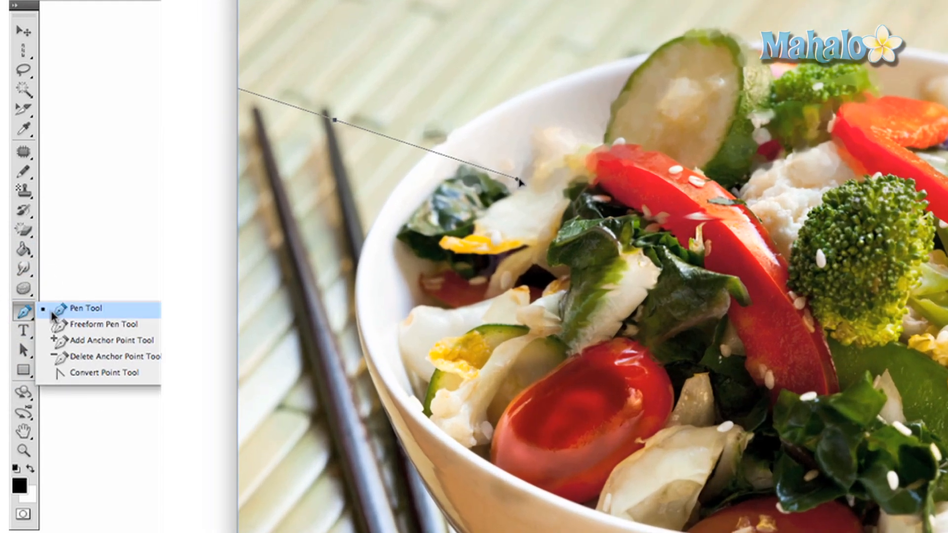
pyautogui.click(53, 311)
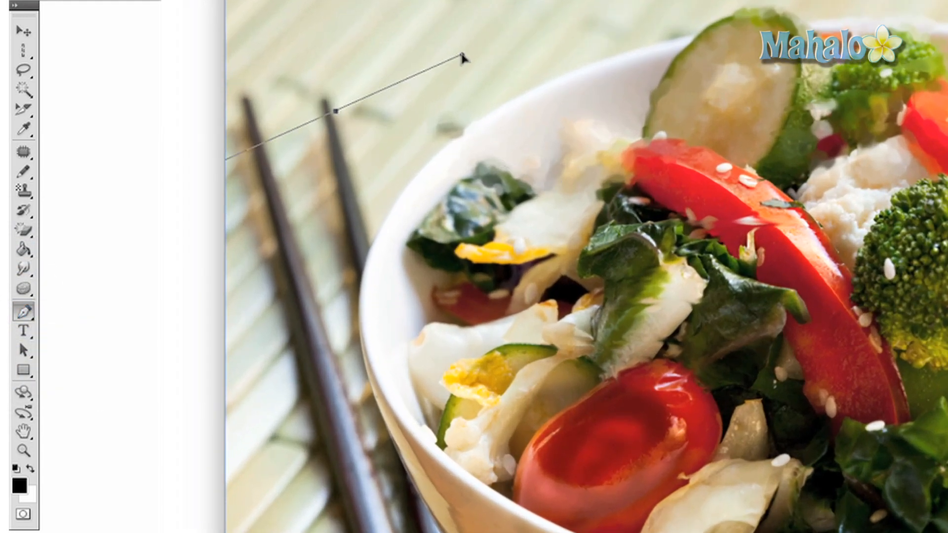
pyautogui.moveTo(462, 55); pyautogui.dragTo(535, 324)
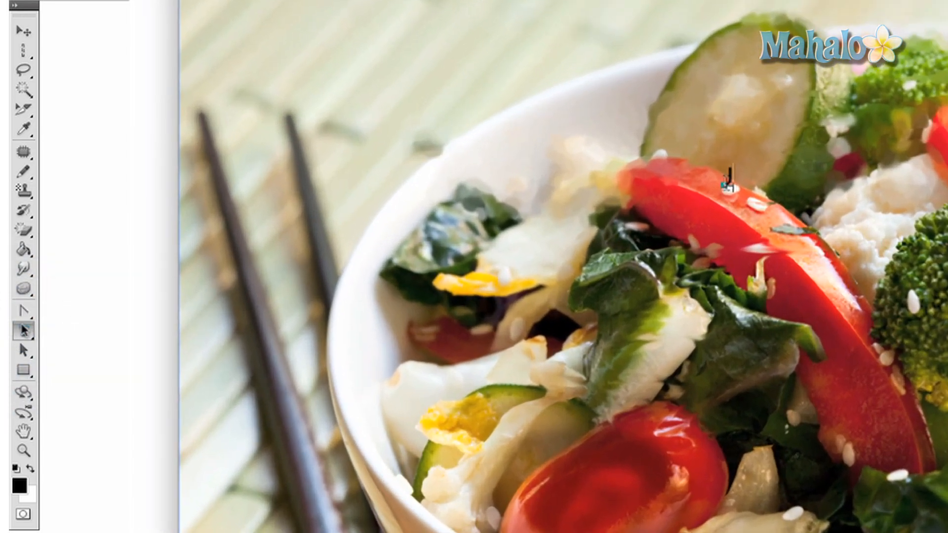
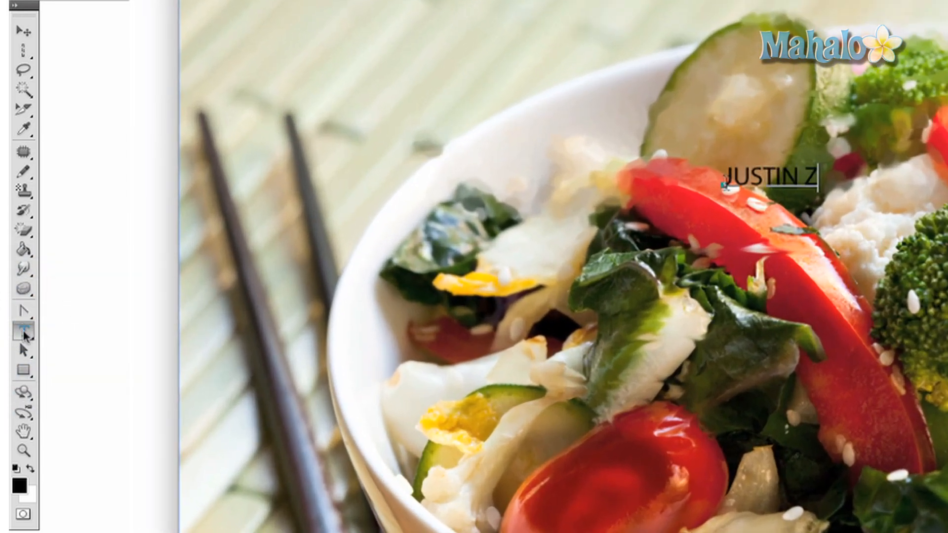
pyautogui.click(23, 350)
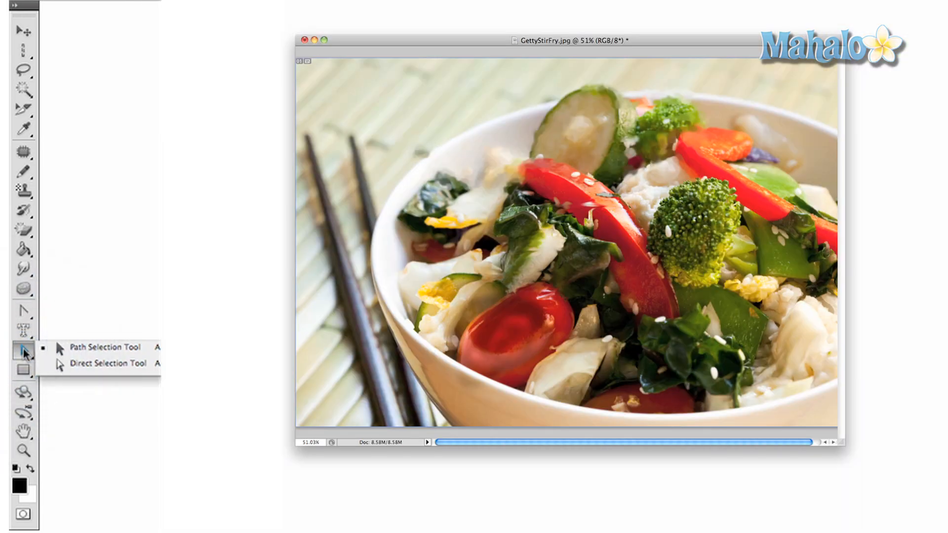
# Cycle through Direct Selection, Shape, 3D Object and 3D Camera tools, ending on the Hand tool
pyautogui.click(67, 364)
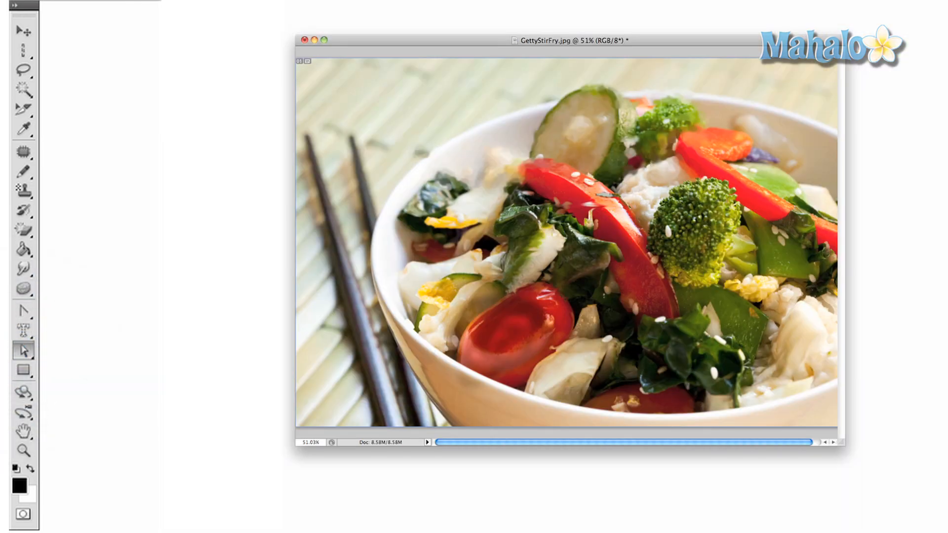
pyautogui.click(23, 351)
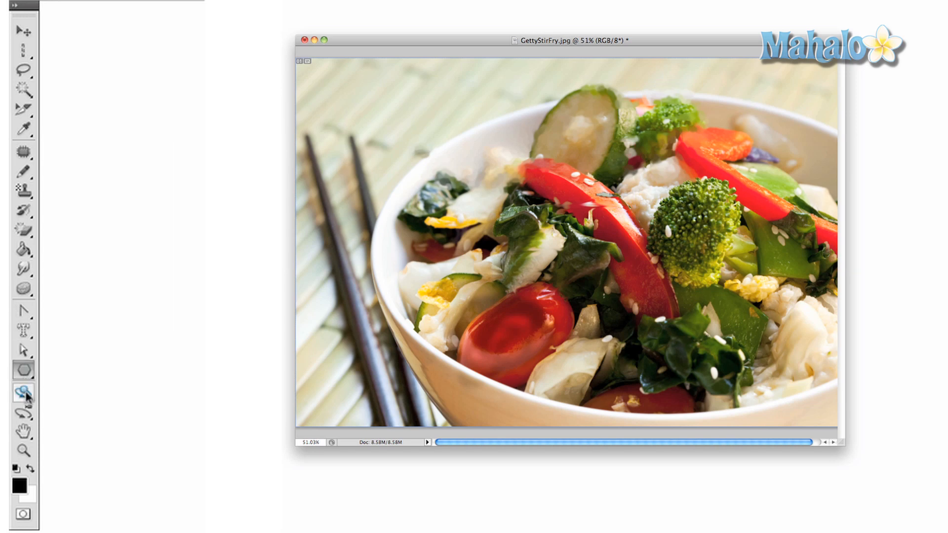
pyautogui.click(24, 393)
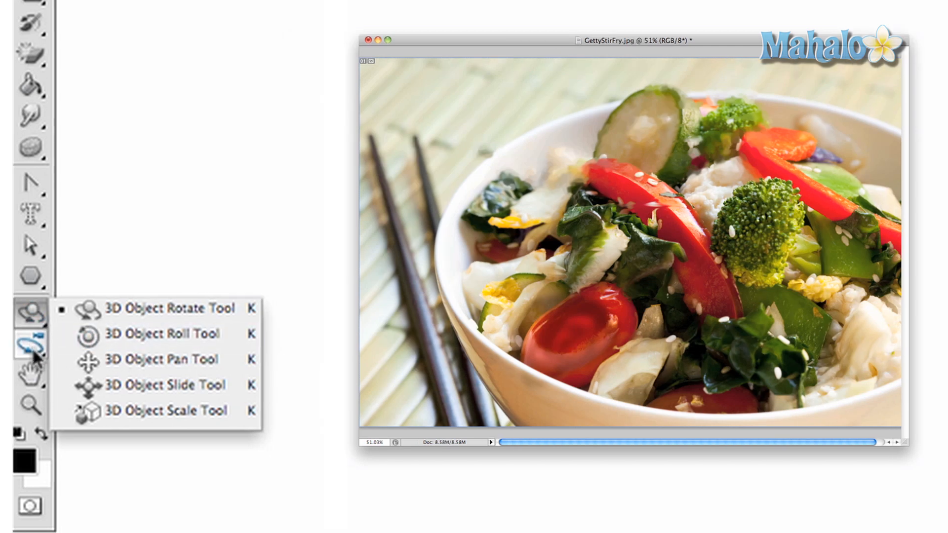
pyautogui.click(31, 347)
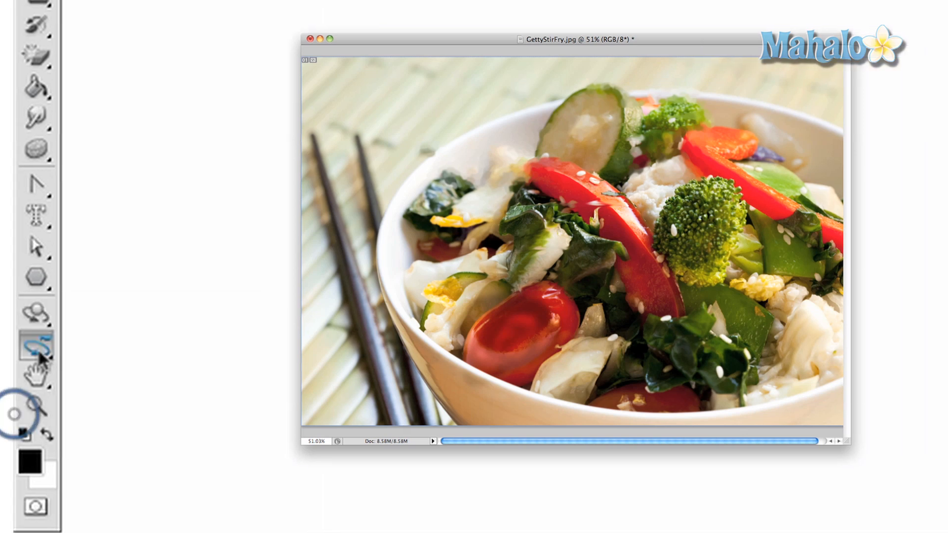
pyautogui.click(33, 349)
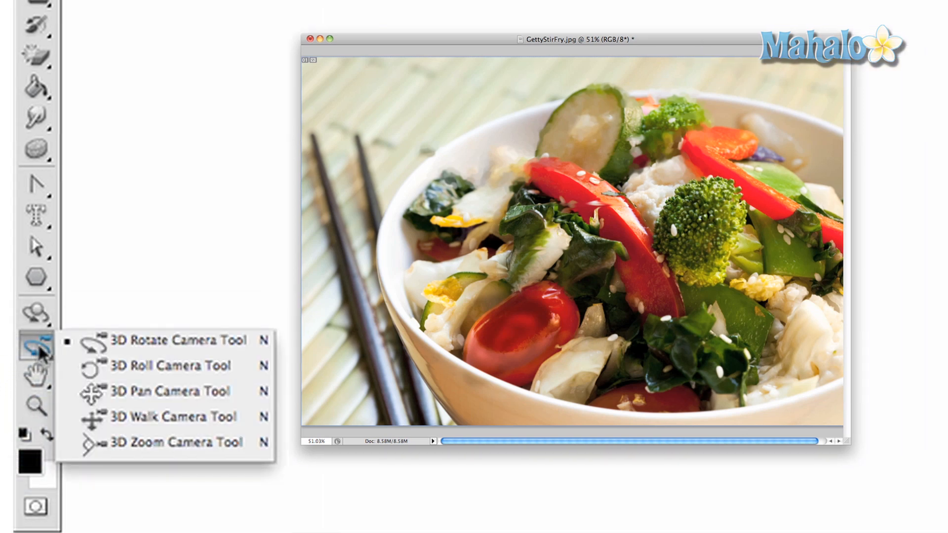
pyautogui.click(37, 374)
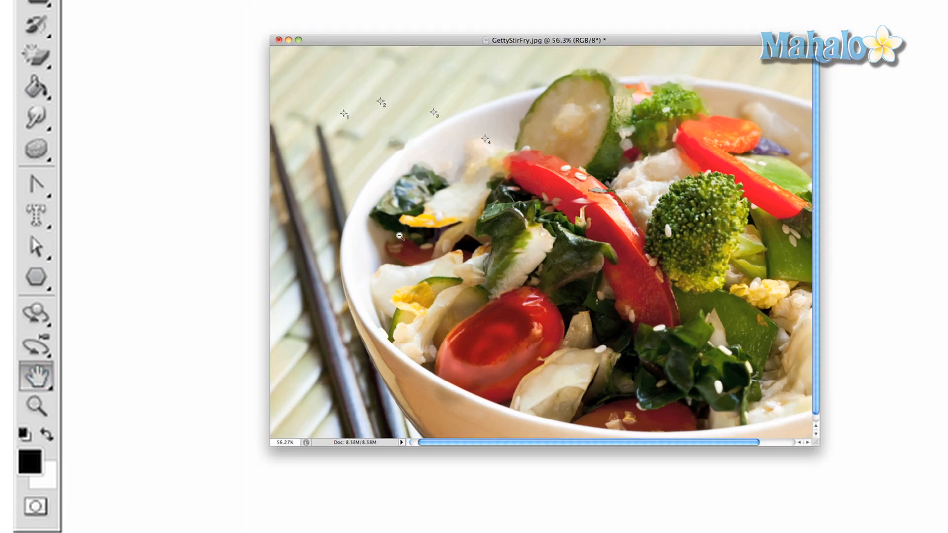
# Zoom the photo to 117% and pan, then zoom back out until the whole photo fits
pyautogui.keyDown('super'); pyautogui.click(457, 236); pyautogui.keyUp('super')
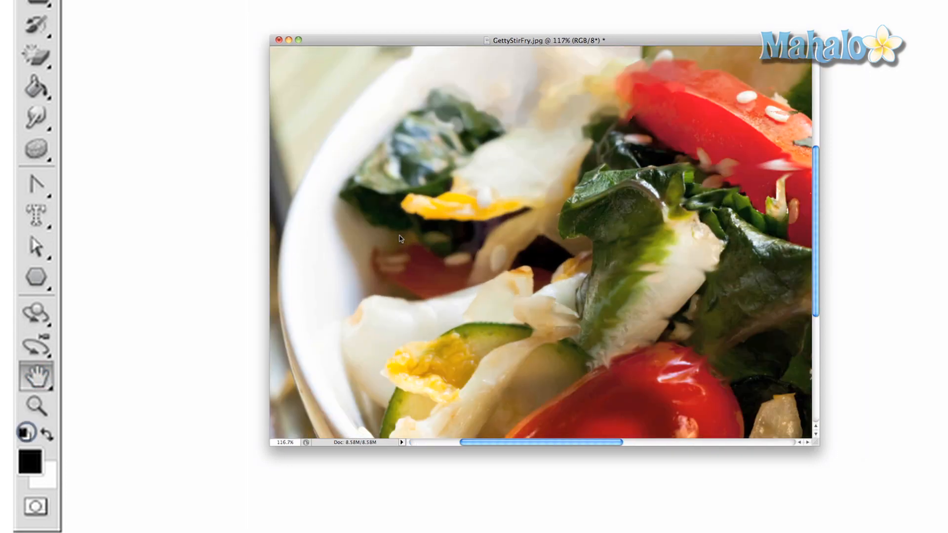
pyautogui.moveTo(458, 236); pyautogui.dragTo(474, 253)
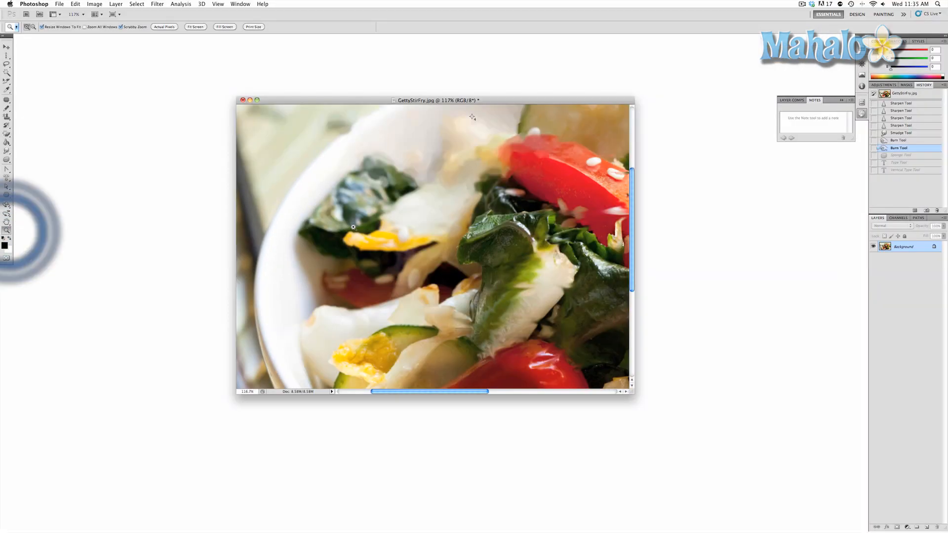
pyautogui.keyDown('alt'); pyautogui.click(353, 229); pyautogui.keyUp('alt')
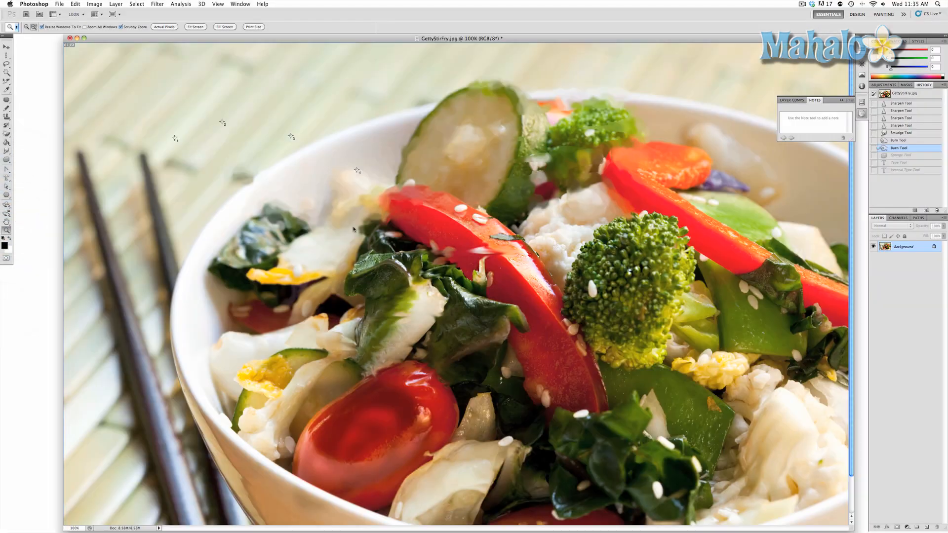
pyautogui.keyDown('alt'); pyautogui.click(353, 227); pyautogui.keyUp('alt')
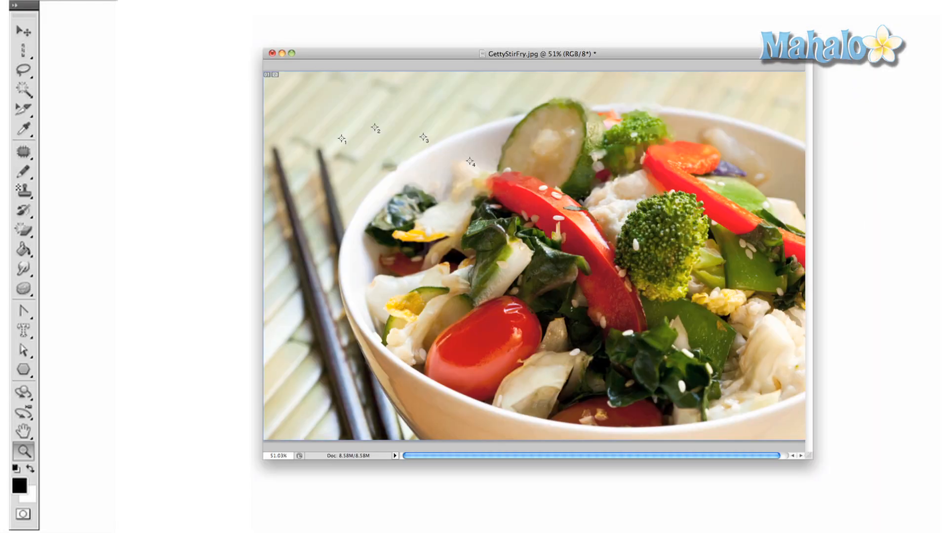
# Reset the colours to default black and white and turn on Quick Mask mode
pyautogui.press('i')
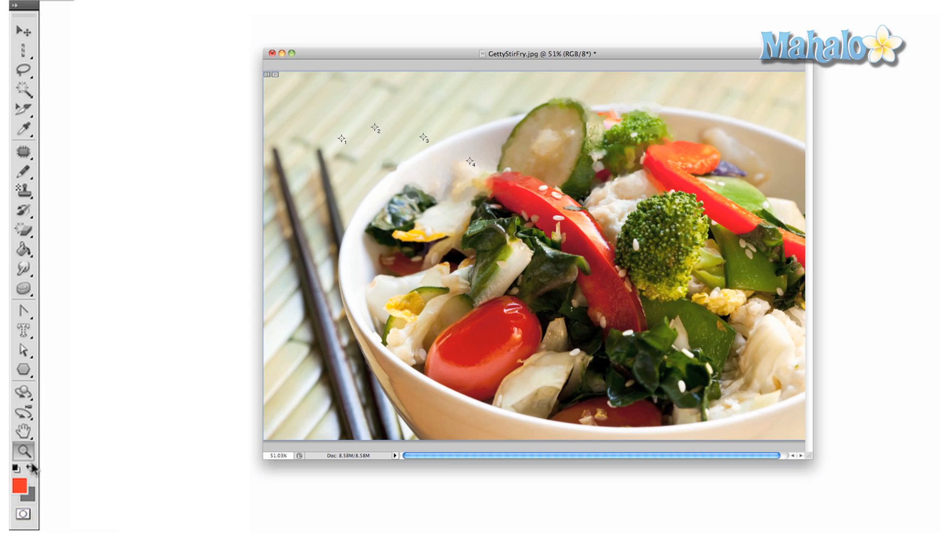
pyautogui.press('d')
pyautogui.click(22, 516)
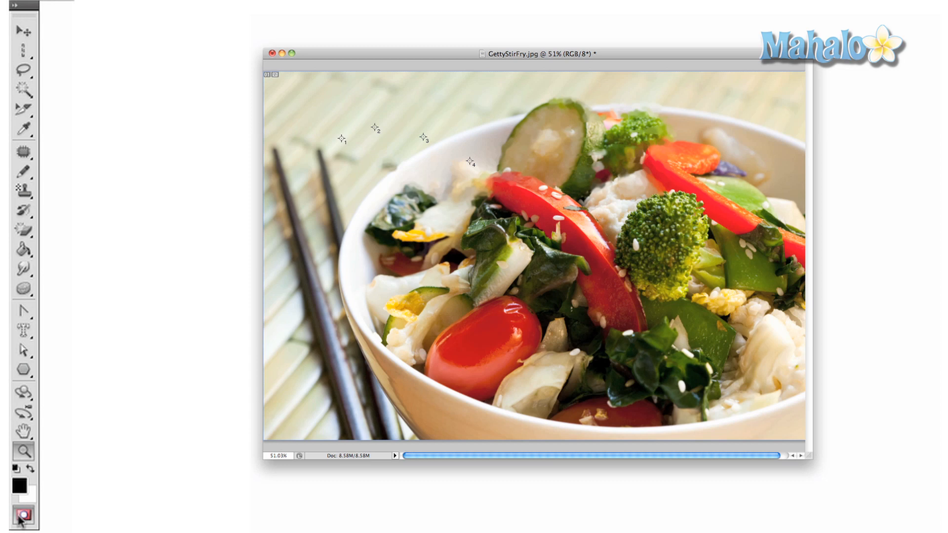
pyautogui.click(22, 516)
pyautogui.click(23, 516)
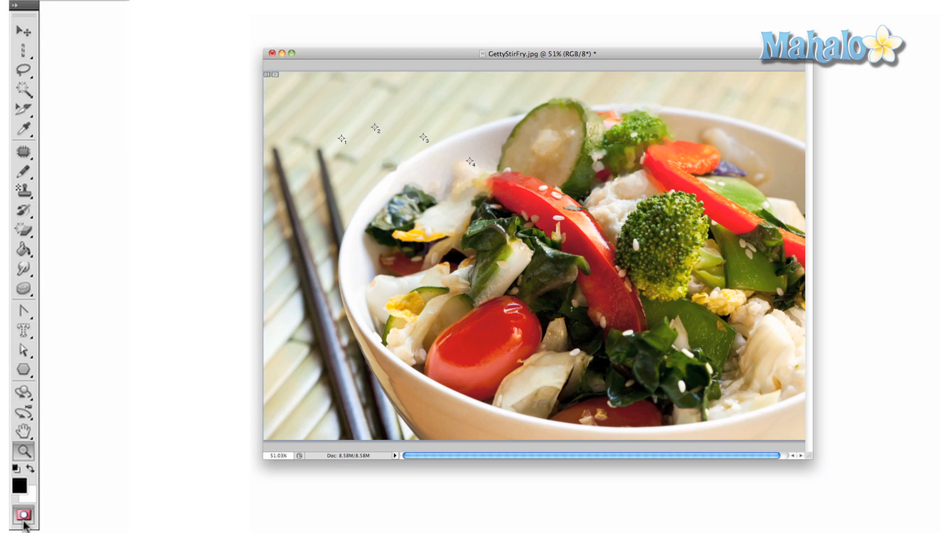